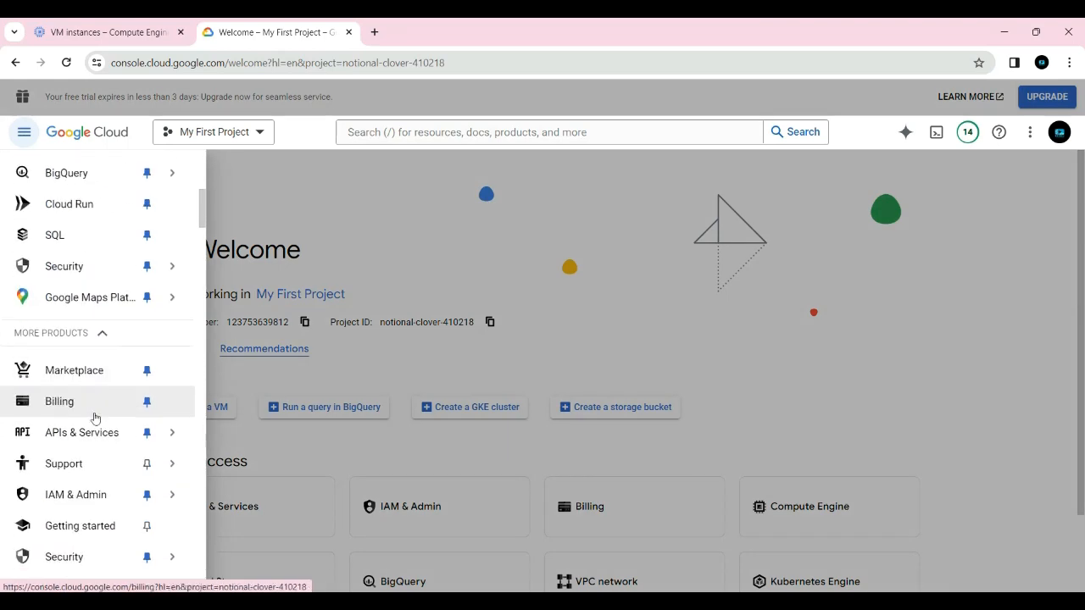
pyautogui.scroll(-2, 96, 398)
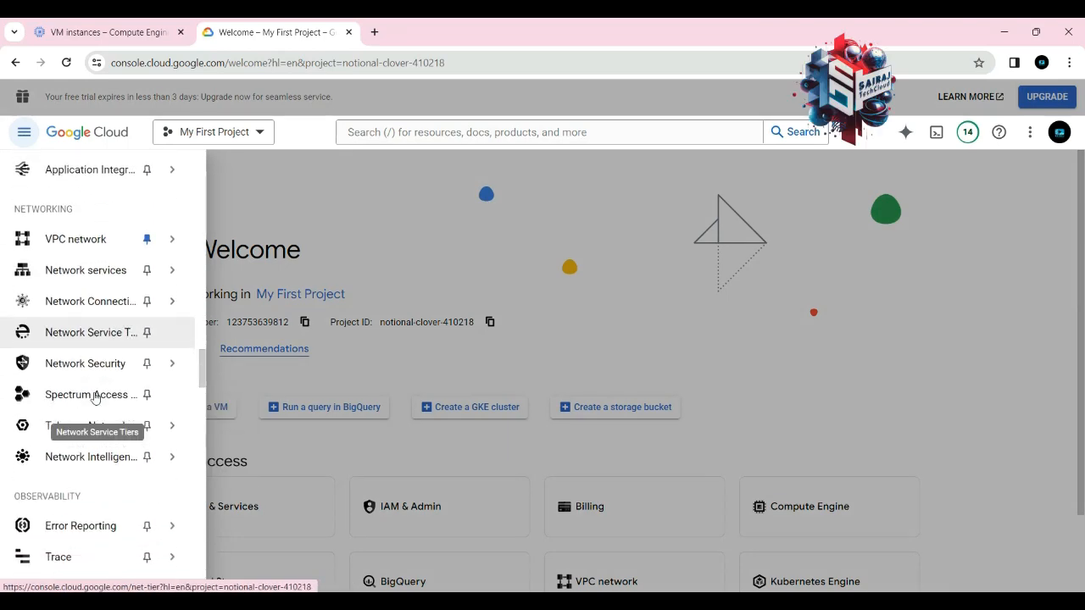
# Open the Cloud NAT page under Network services and start creating a Cloud NAT gateway
pyautogui.moveTo(50, 239)
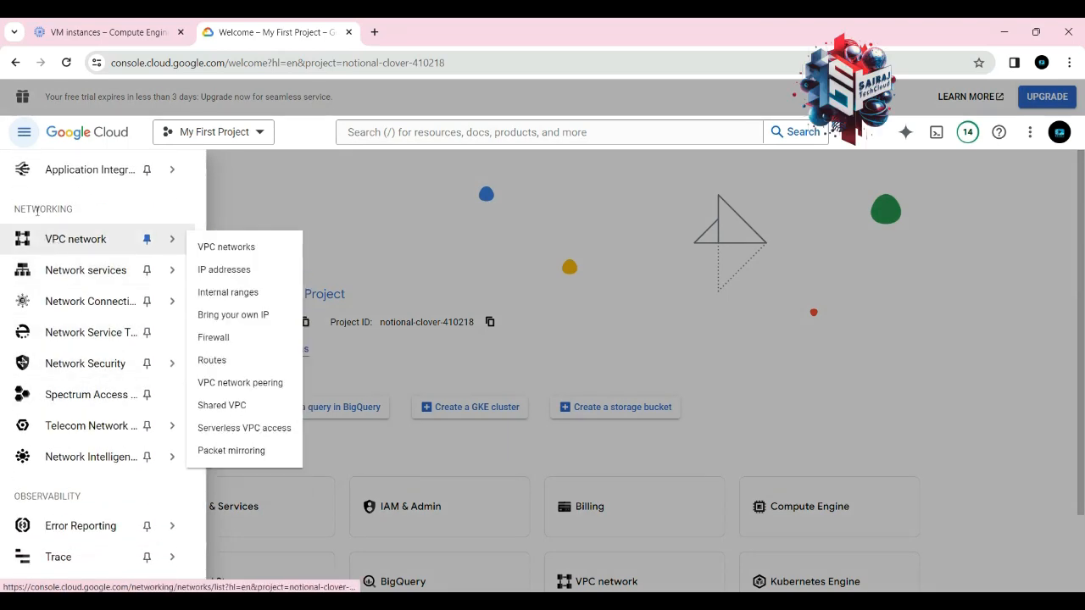
pyautogui.moveTo(60, 271)
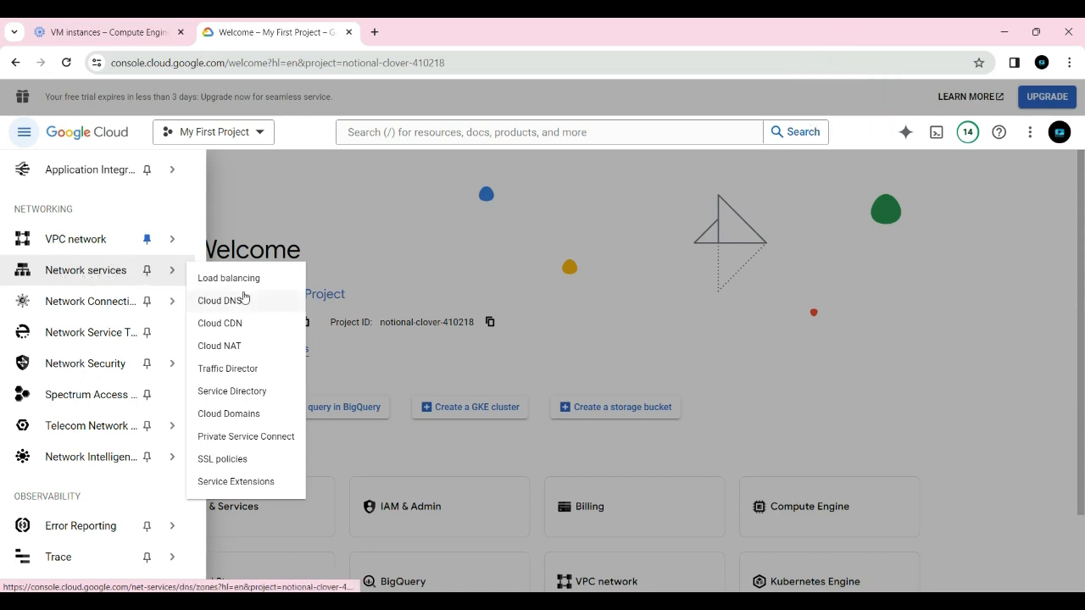
pyautogui.click(225, 348)
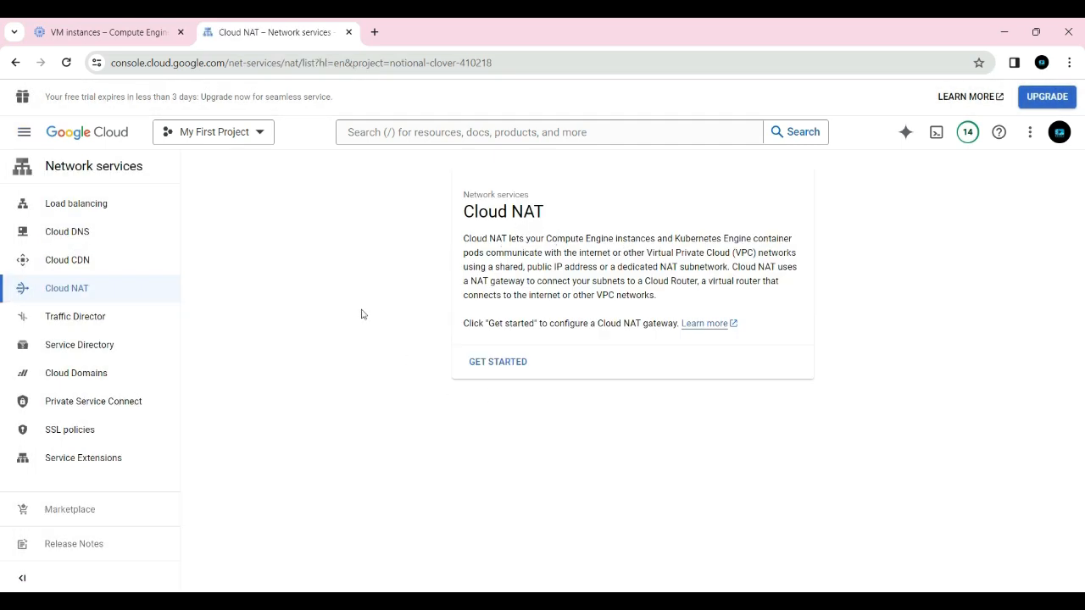
pyautogui.click(496, 365)
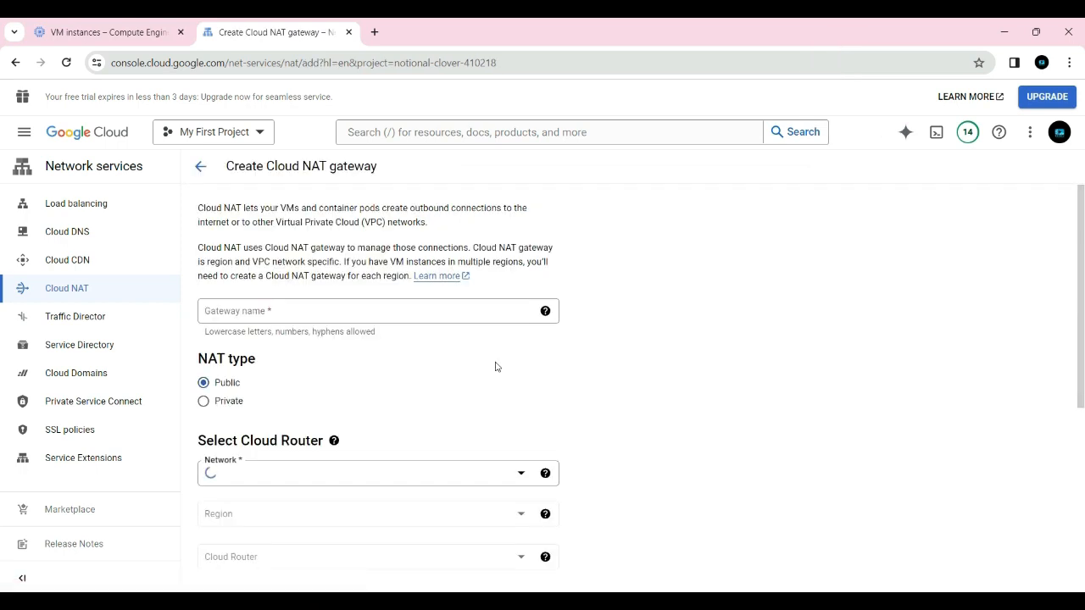
# Name the new Cloud NAT gateway private-nat
pyautogui.click(263, 312)
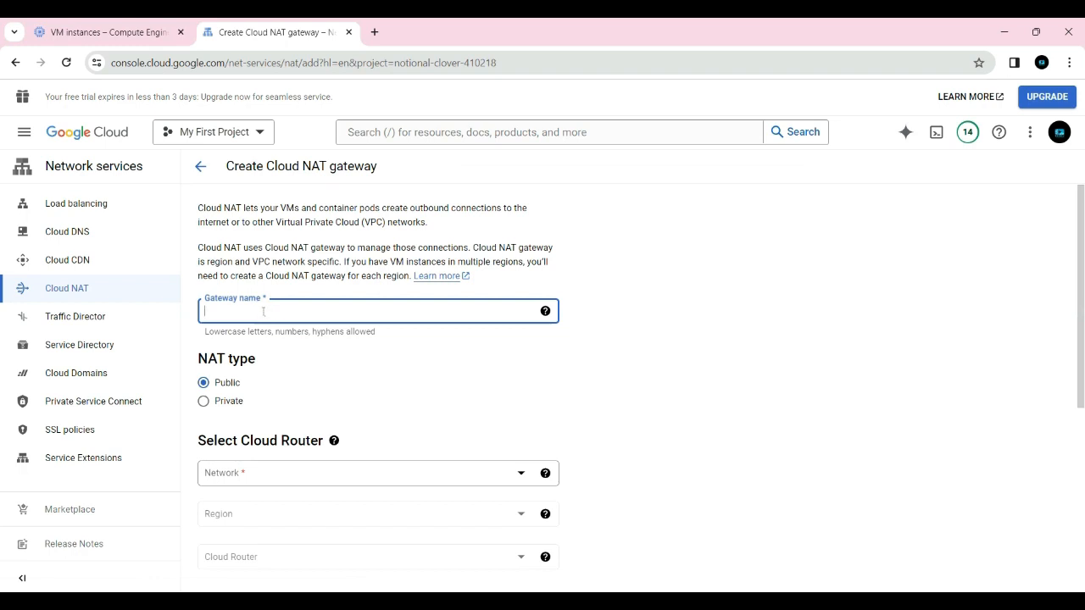
pyautogui.write('private-')
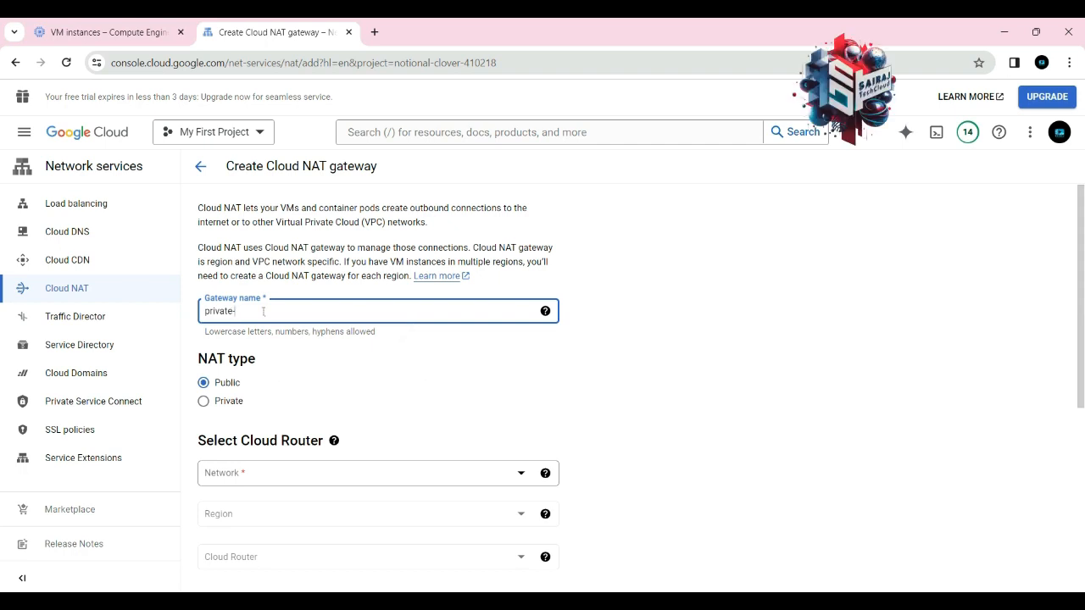
pyautogui.write('nat')
pyautogui.click(495, 380)
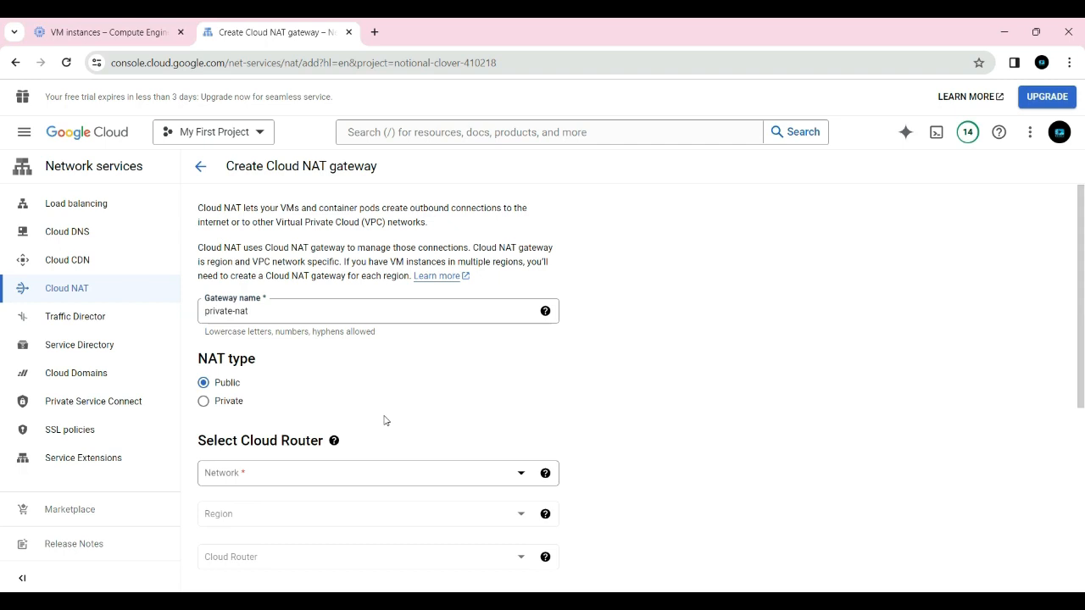
pyautogui.scroll(-2, 382, 414)
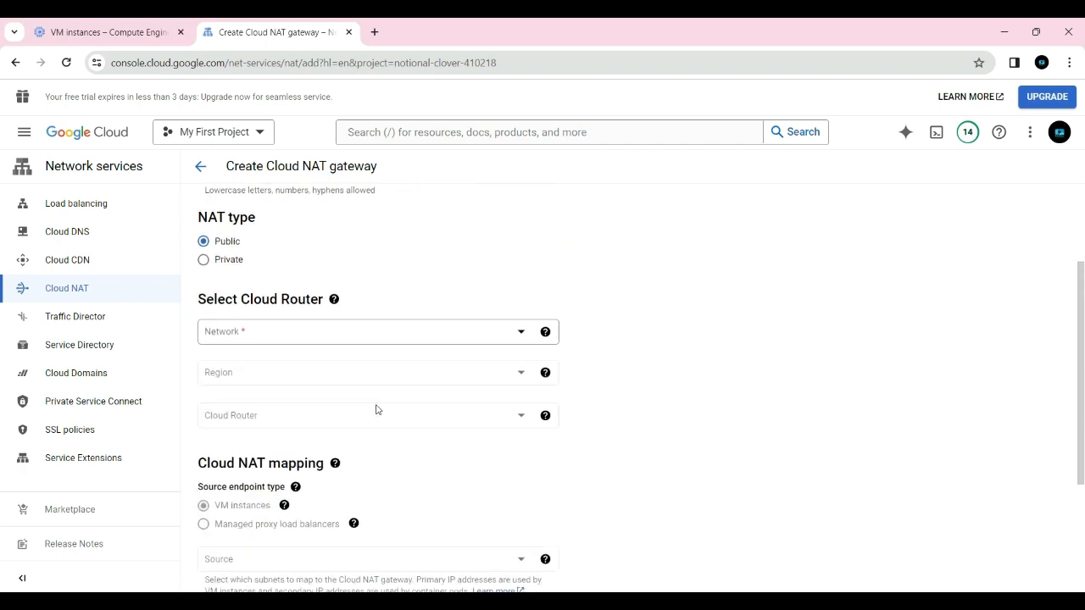
pyautogui.scroll(1, 293, 262)
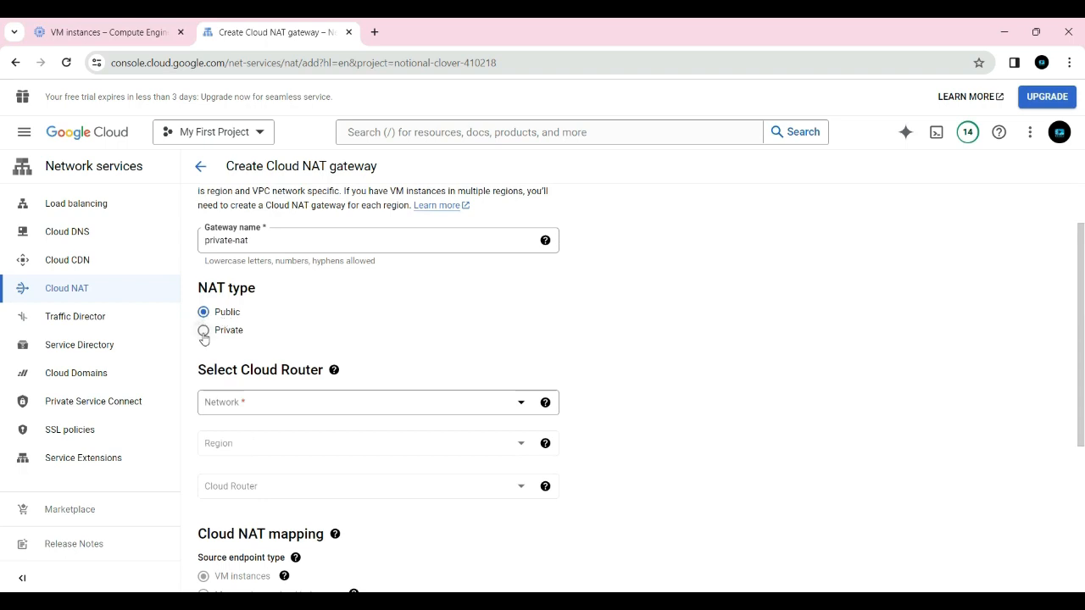
pyautogui.click(203, 330)
pyautogui.click(203, 313)
pyautogui.click(204, 331)
pyautogui.click(204, 312)
# Select the network vpc-private-1 and the region asia-south1 (Mumbai) for the gateway's Cloud Router
pyautogui.scroll(-1, 301, 328)
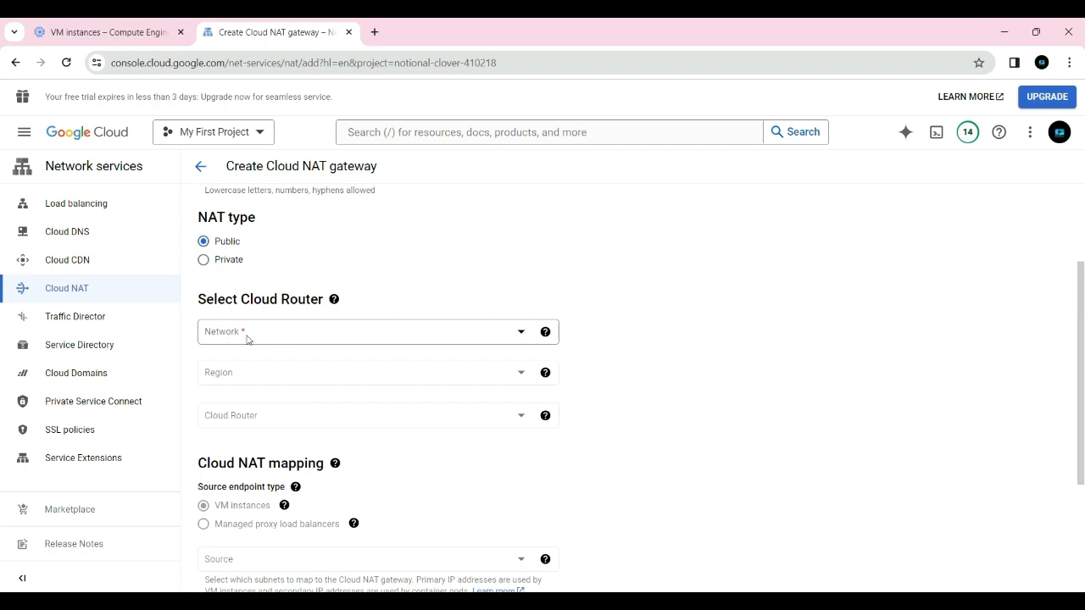
pyautogui.click(276, 336)
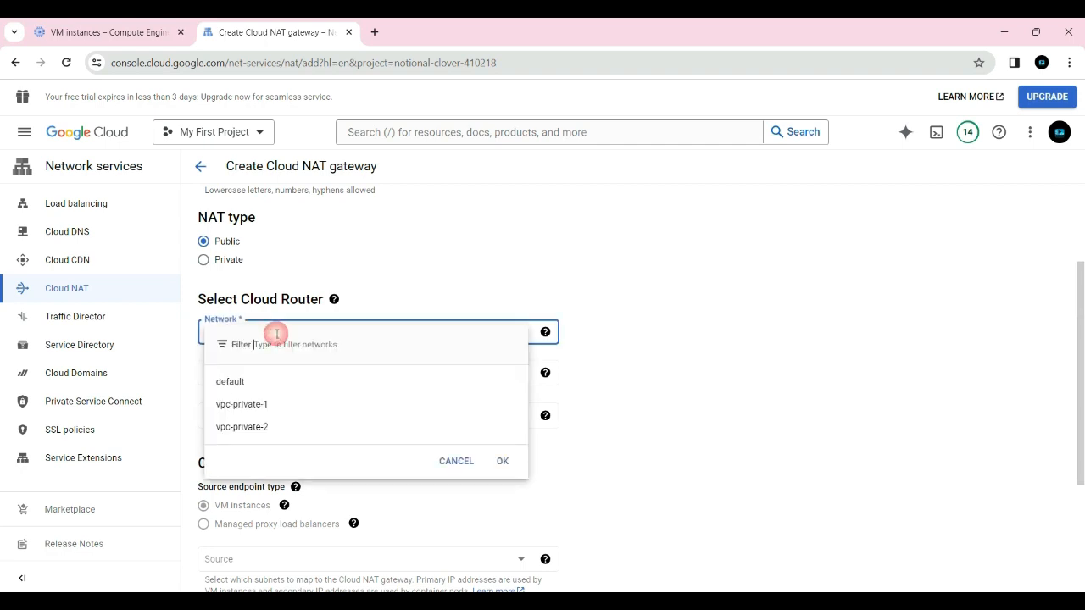
pyautogui.click(249, 411)
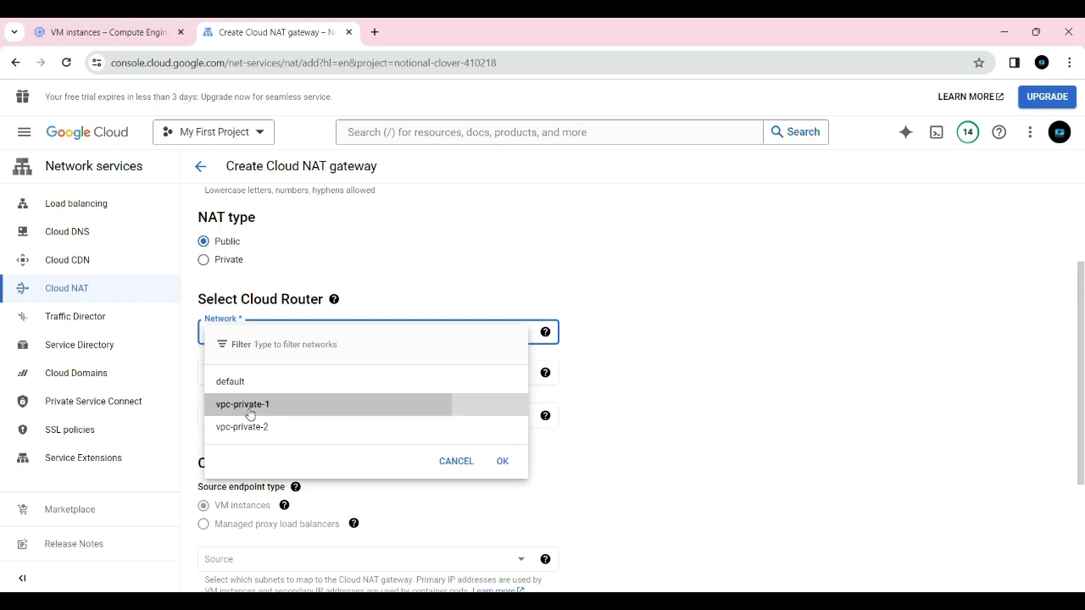
pyautogui.click(309, 379)
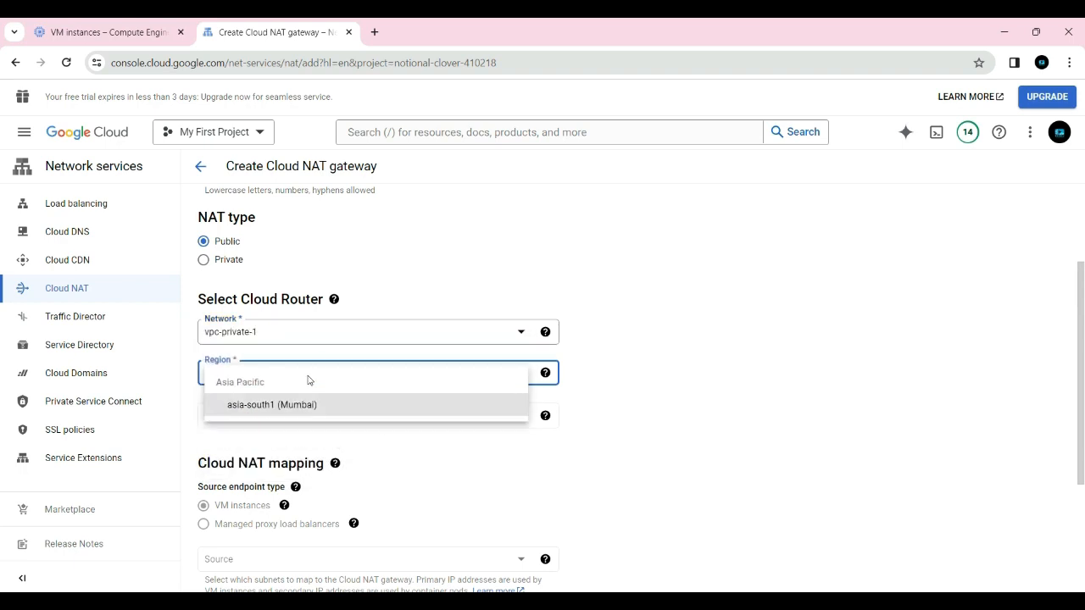
pyautogui.click(264, 414)
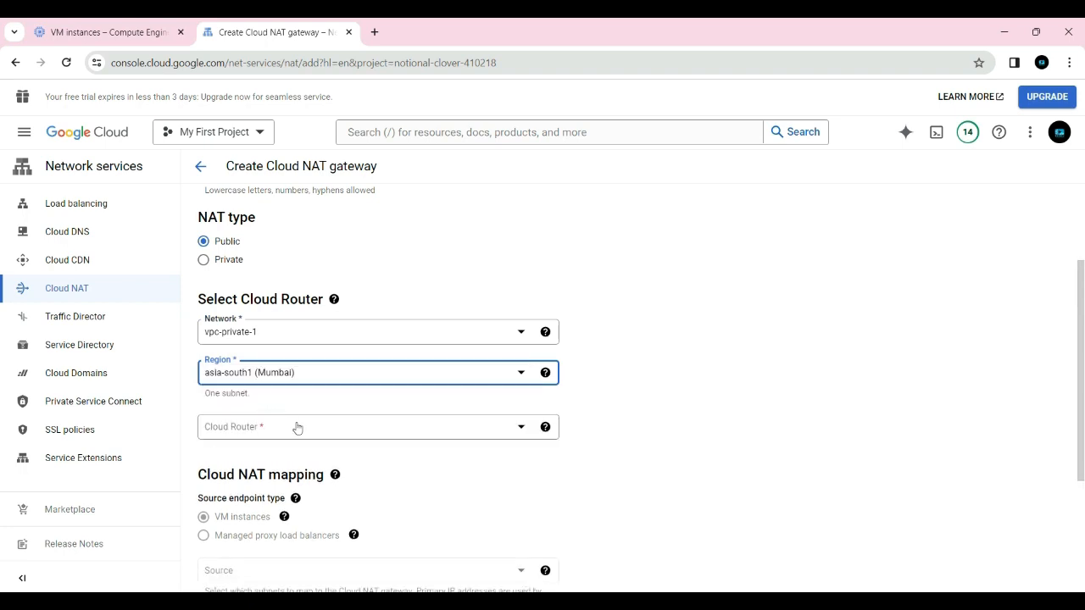
# Create a new Cloud Router named myrouter and assign it to the gateway
pyautogui.click(302, 430)
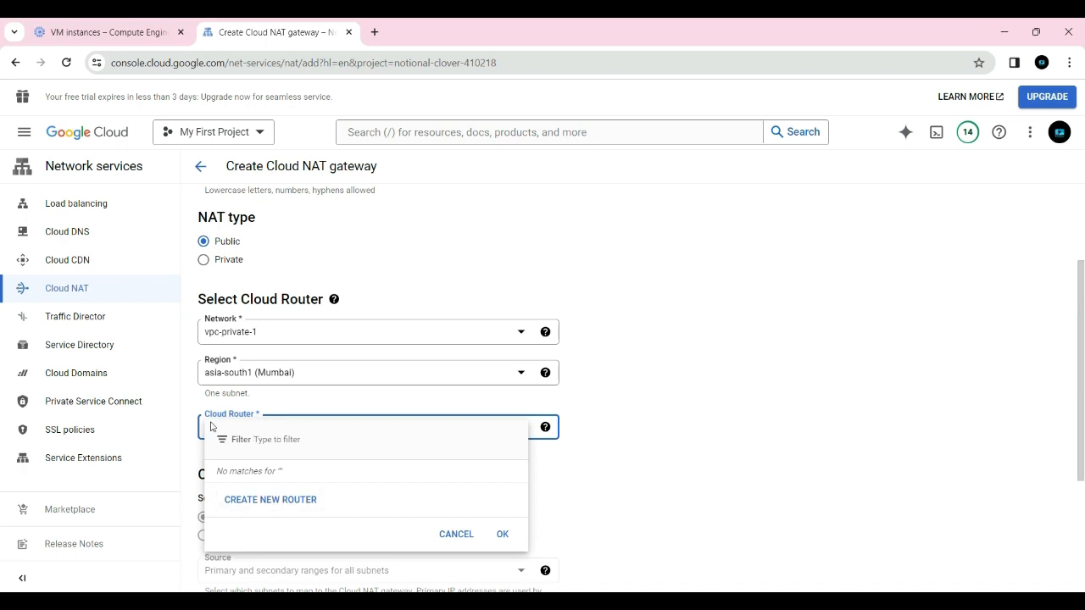
pyautogui.click(269, 501)
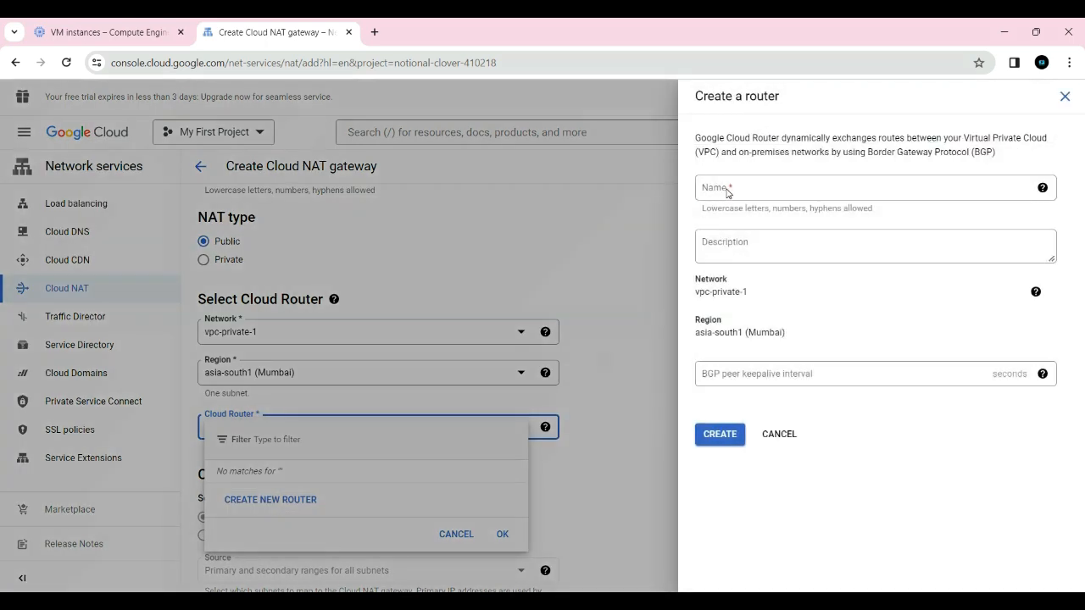
pyautogui.click(727, 194)
pyautogui.write('m')
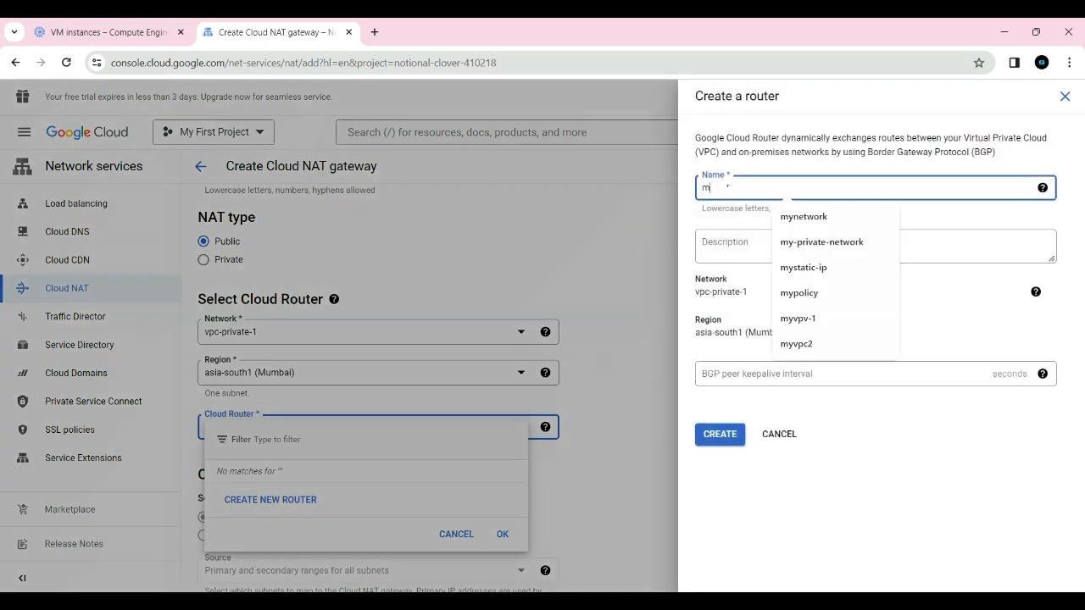
pyautogui.write('yrouter')
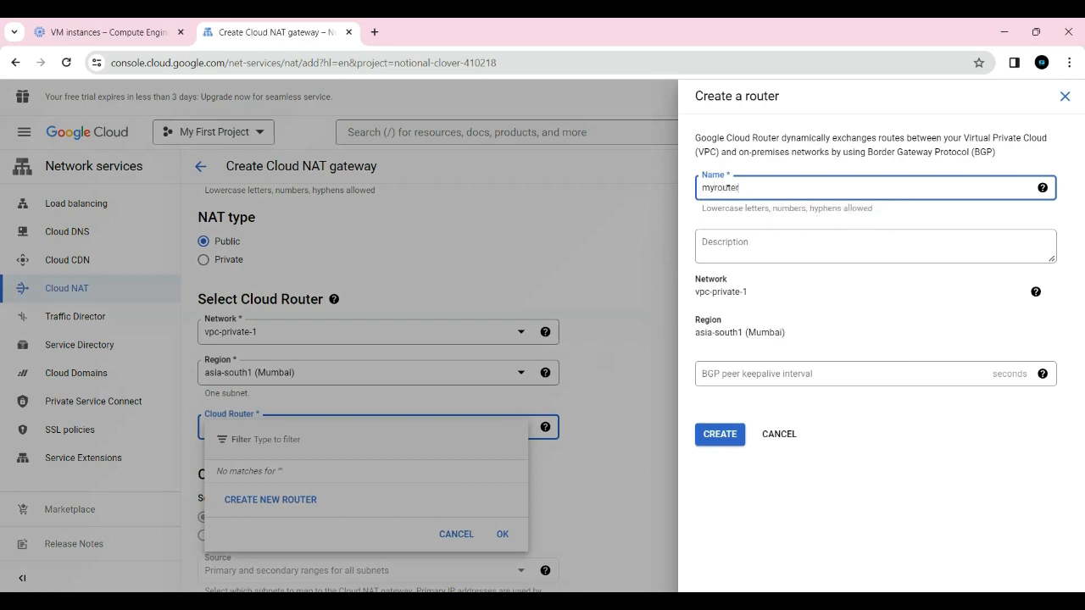
pyautogui.click(807, 289)
pyautogui.click(797, 322)
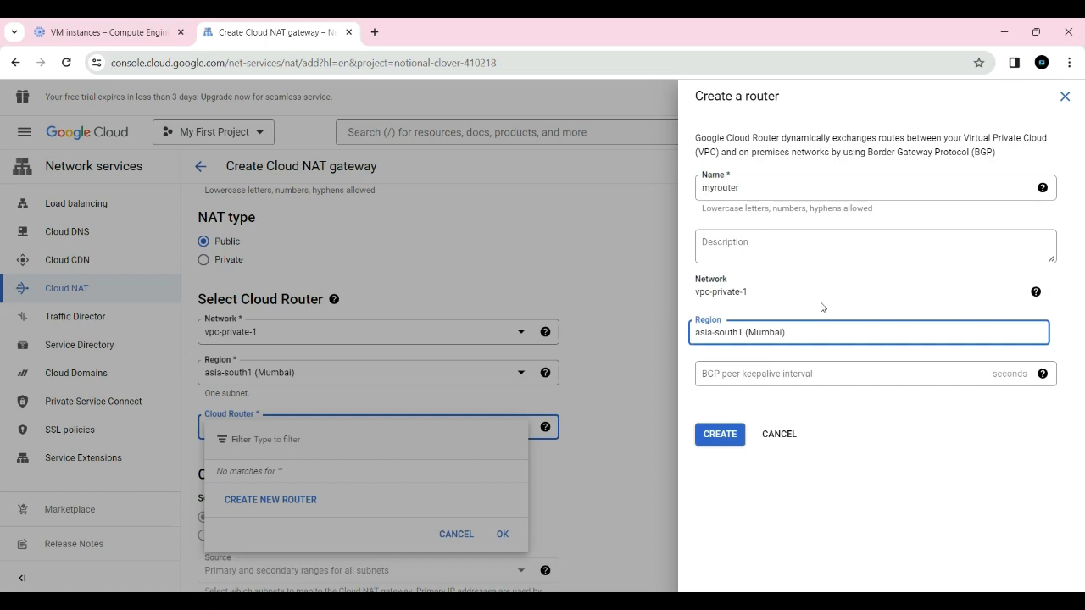
pyautogui.click(725, 437)
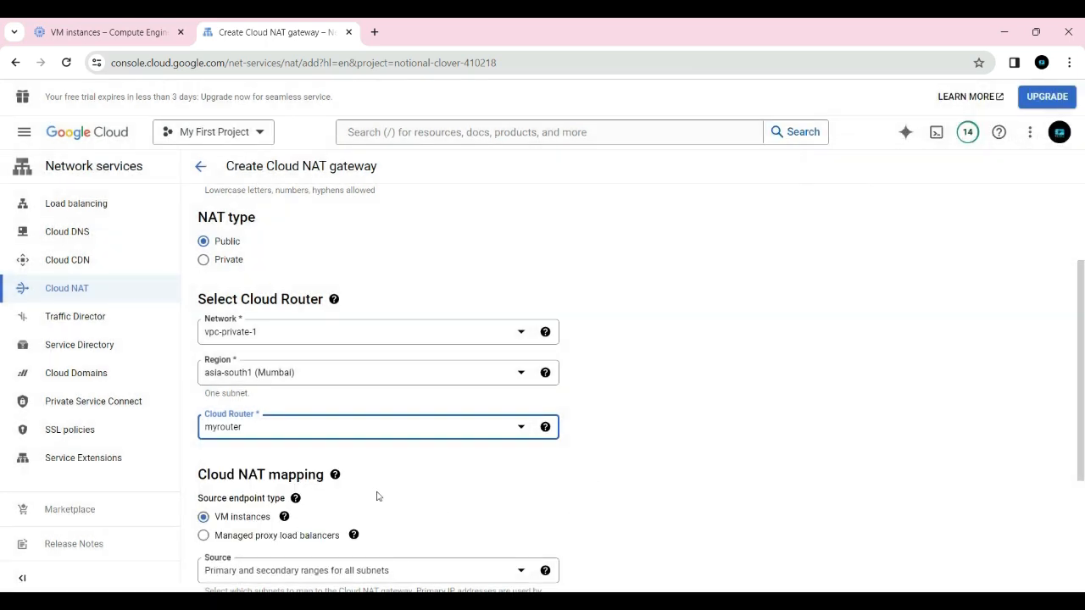
# Create the Cloud NAT gateway with the remaining default mapping and IP settings
pyautogui.scroll(-3, 401, 487)
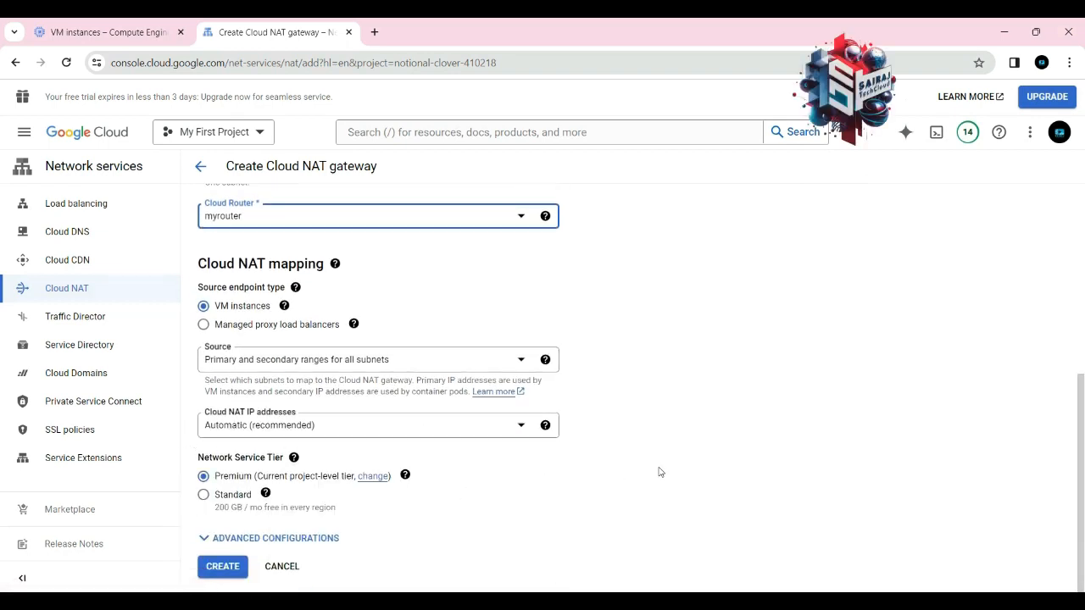
pyautogui.click(223, 568)
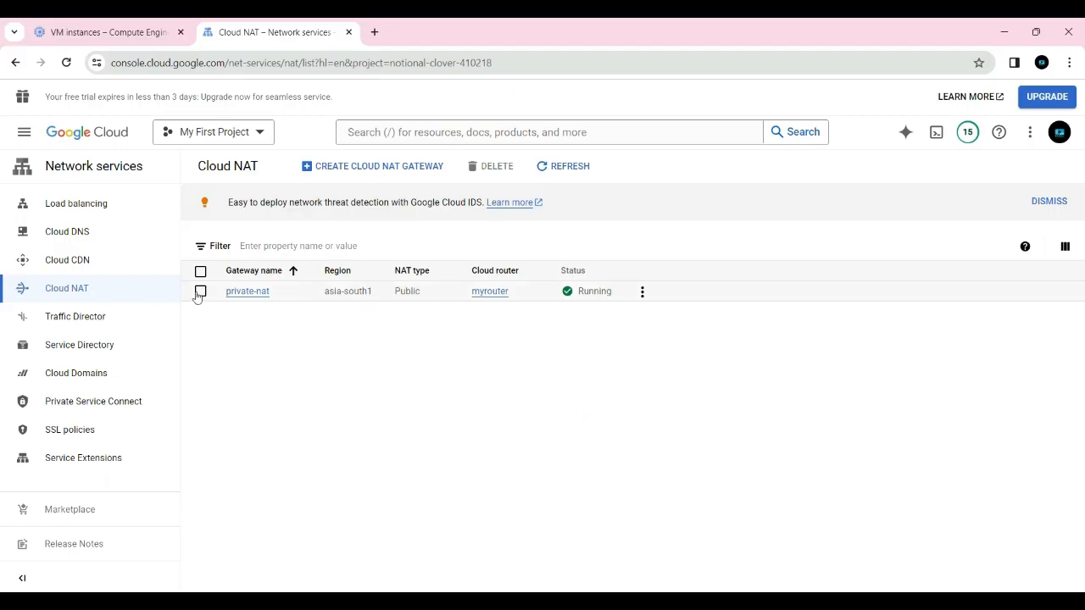
pyautogui.click(200, 292)
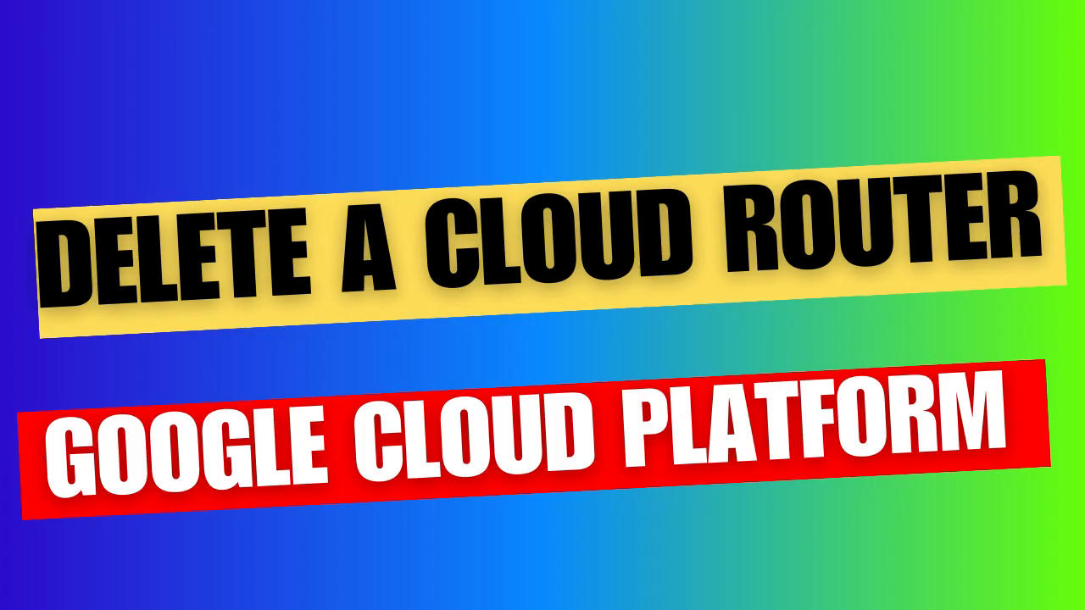
# Go to Cloud Routers and delete the router myrouter, confirming the deletion
pyautogui.click(20, 133)
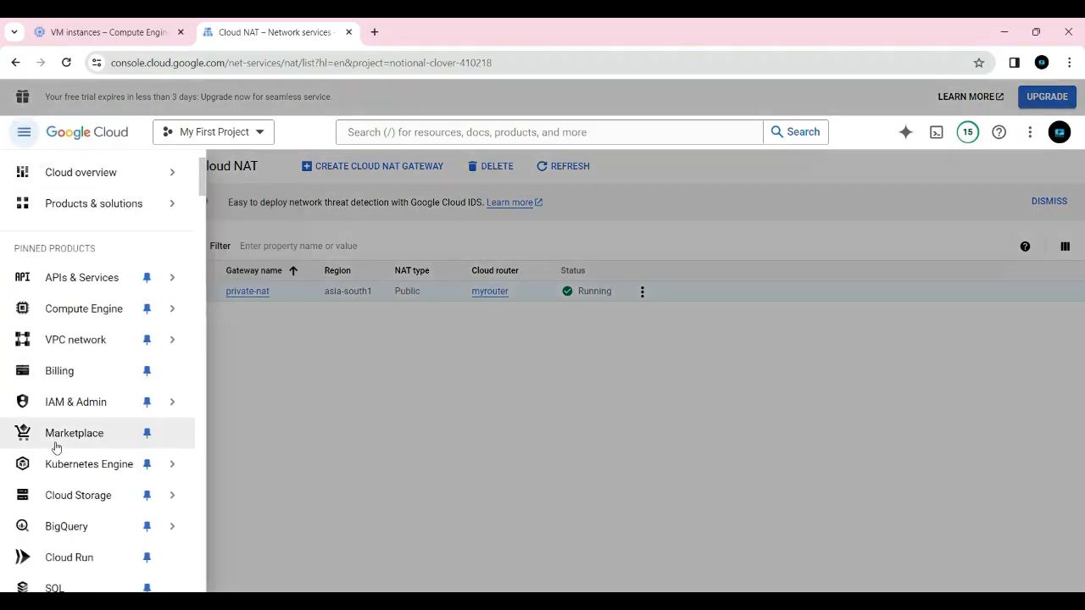
pyautogui.scroll(-9, 53, 440)
pyautogui.scroll(-15, 58, 403)
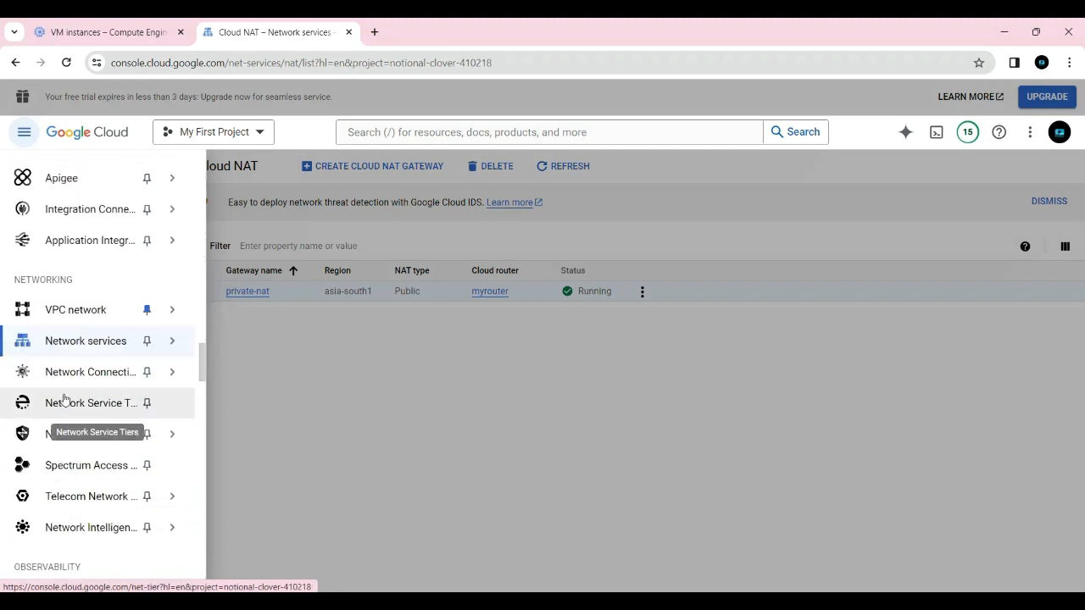
pyautogui.moveTo(63, 375)
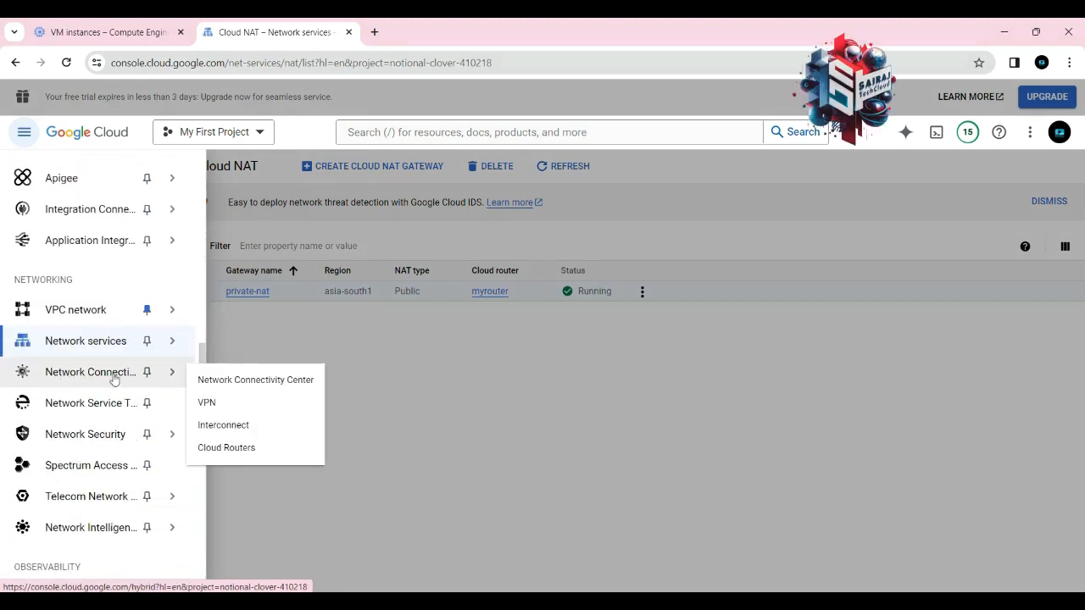
pyautogui.click(230, 449)
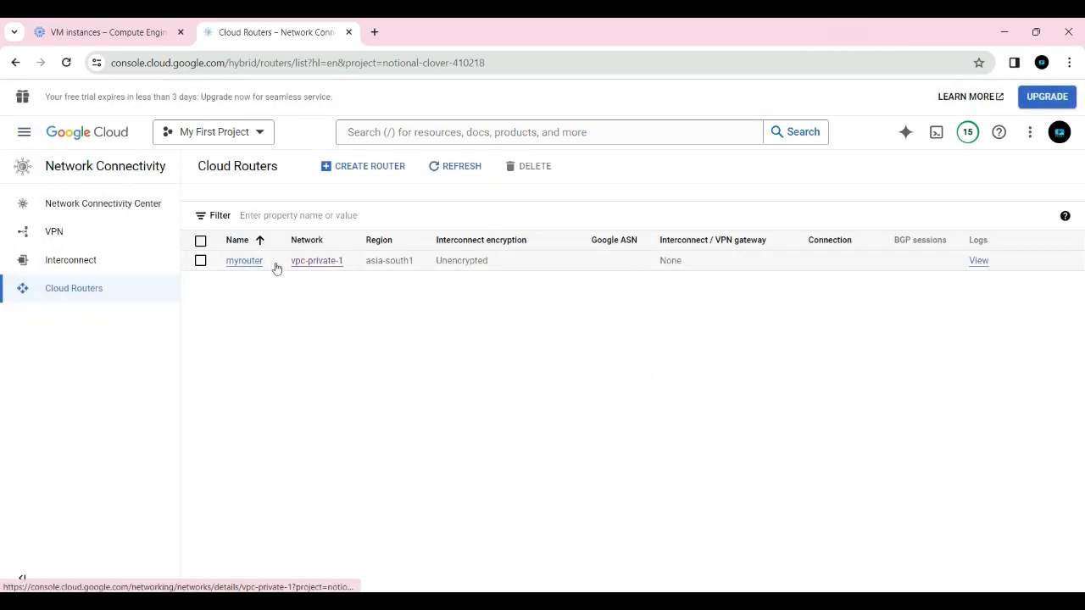
pyautogui.click(201, 261)
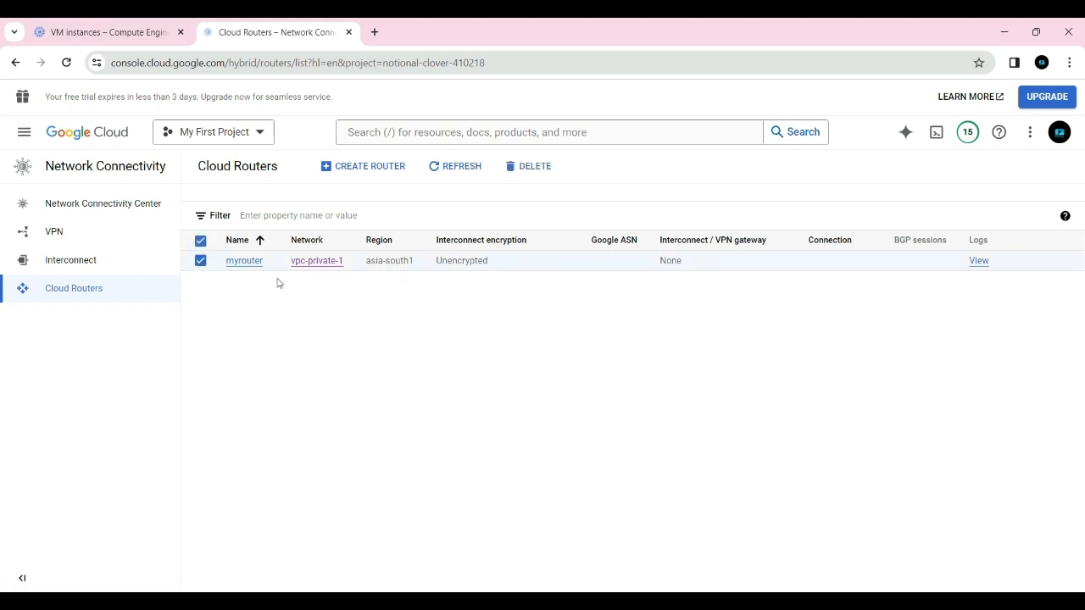
pyautogui.click(530, 171)
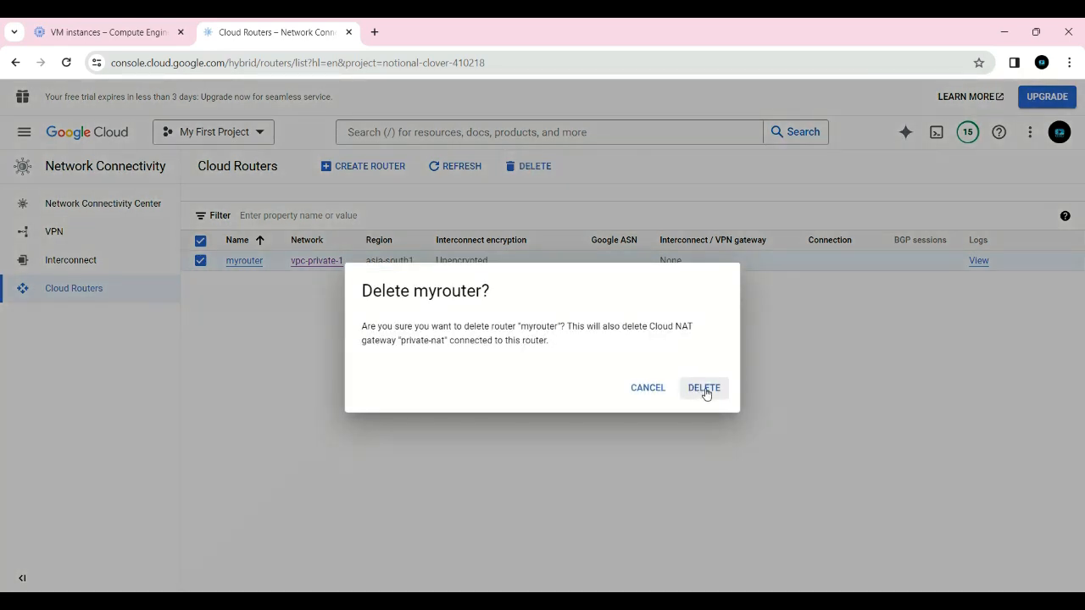
pyautogui.click(704, 390)
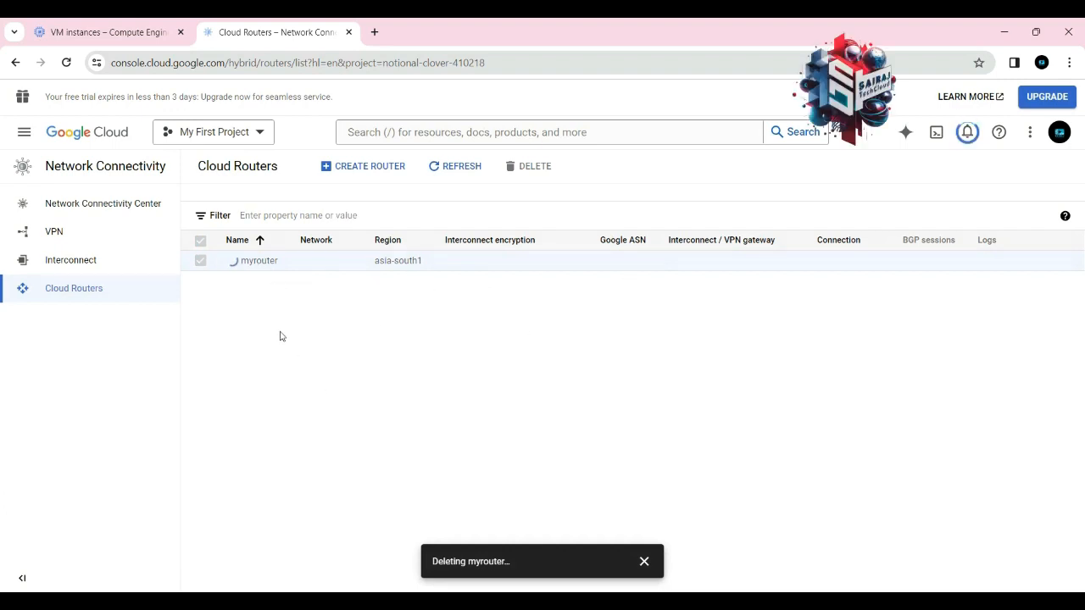
# Open the Cloud NAT page to check the list of gateways
pyautogui.click(24, 132)
pyautogui.scroll(-5, 87, 415)
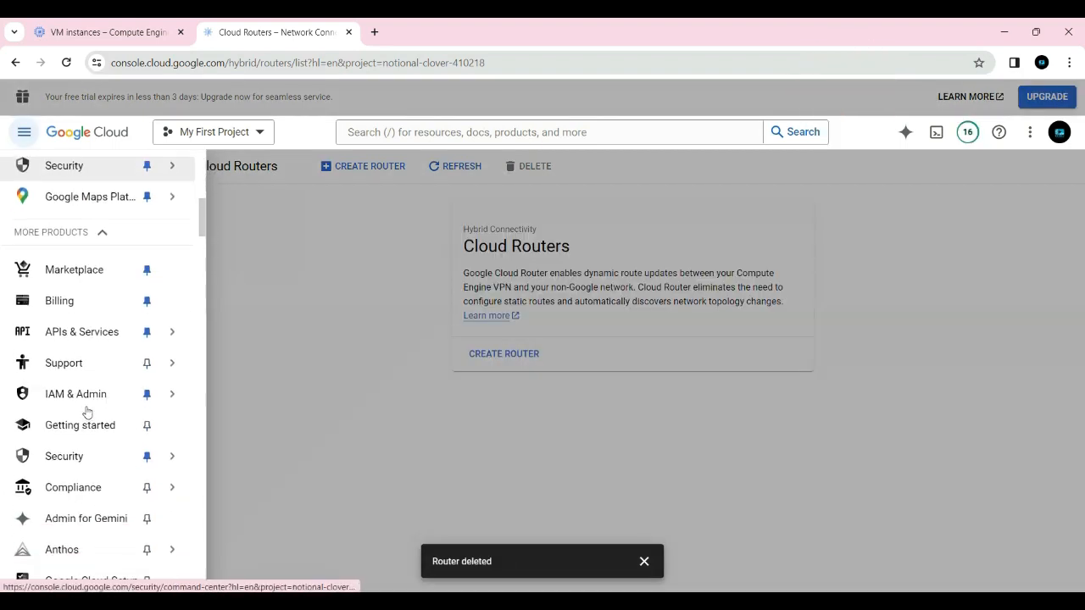
pyautogui.scroll(-15, 88, 412)
pyautogui.moveTo(123, 418)
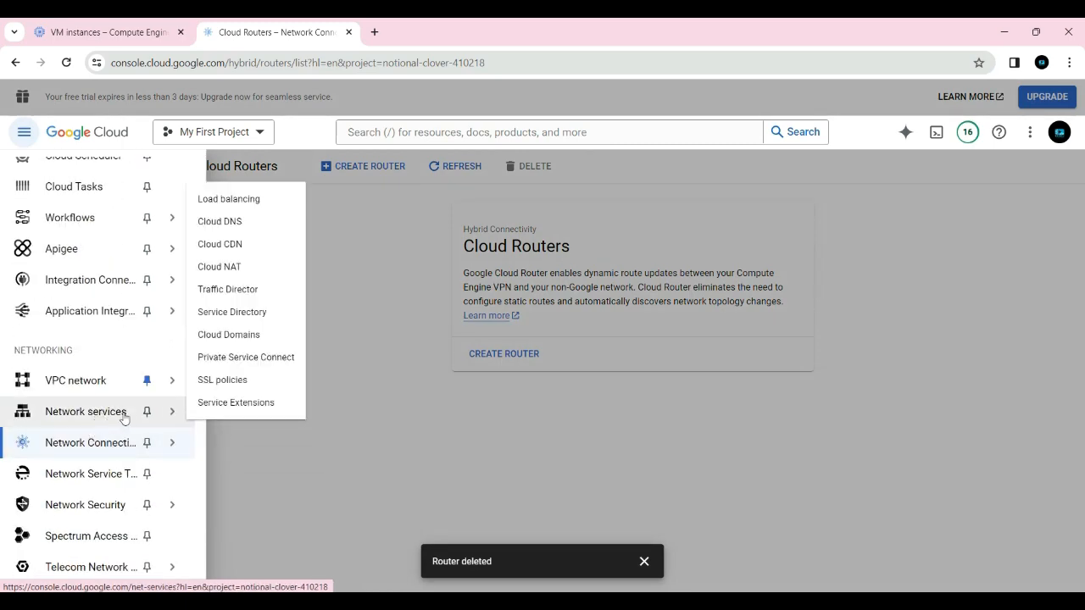
pyautogui.click(220, 266)
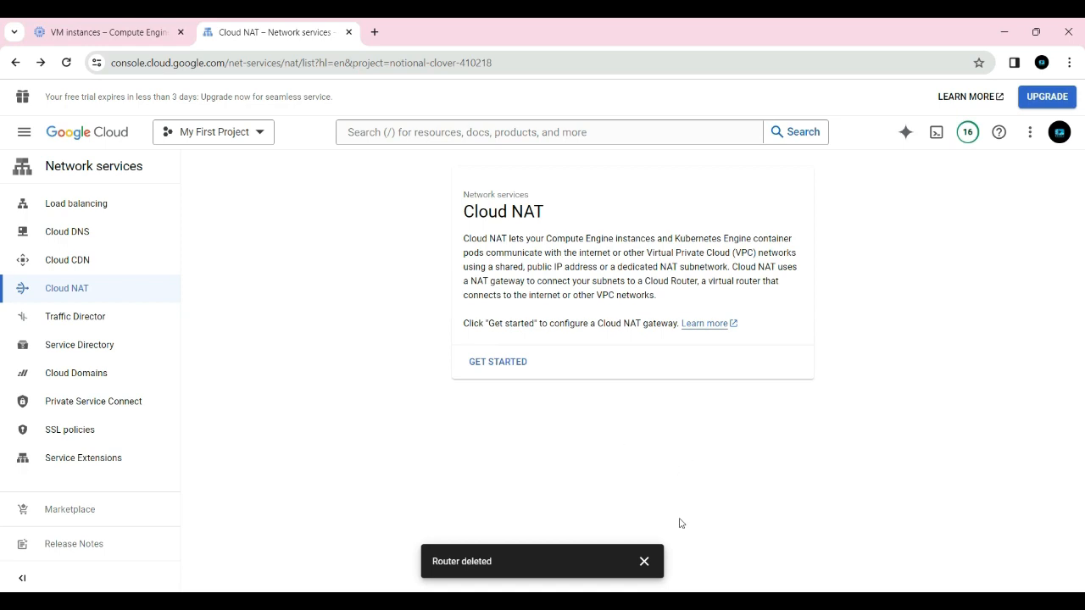
pyautogui.click(657, 560)
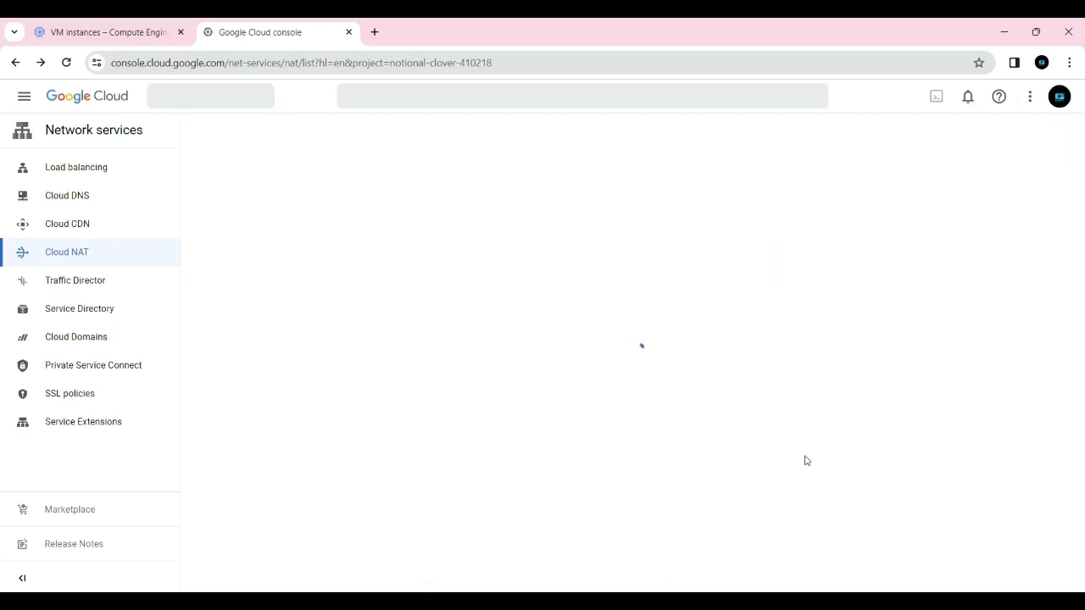